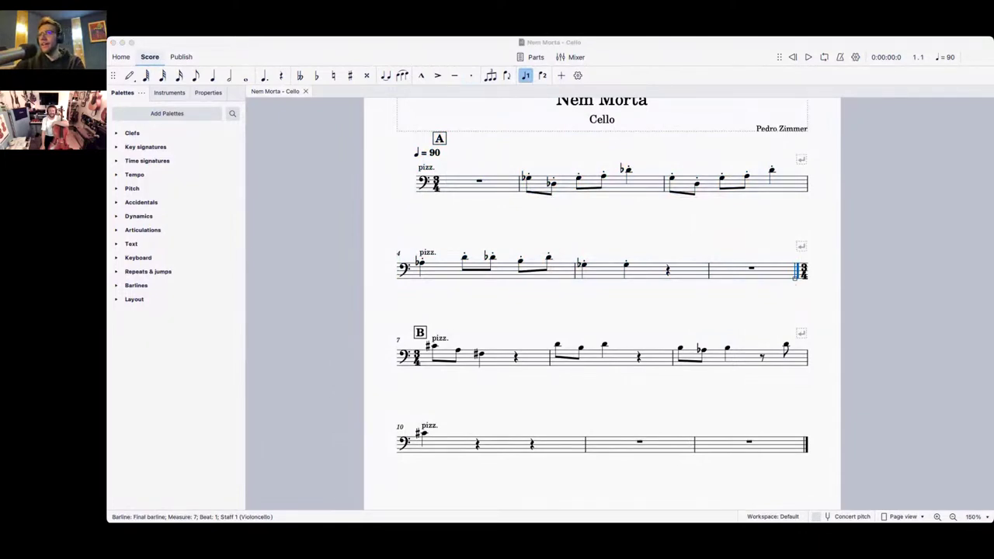
Select the cello part's section B, from measure 7 at rehearsal mark B through the final measure
{"action": "left_click", "coordinate": [794, 279]}
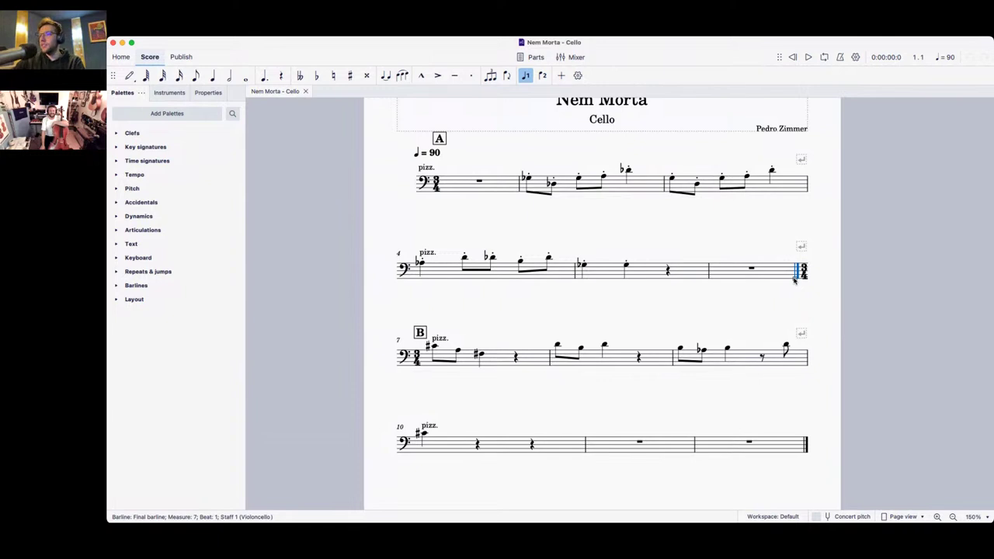
{"action": "scroll", "coordinate": [794, 279], "scroll_direction": "down", "scroll_amount": 2}
{"action": "left_click", "coordinate": [749, 394]}
{"action": "left_click", "coordinate": [458, 306], "text": "shift"}
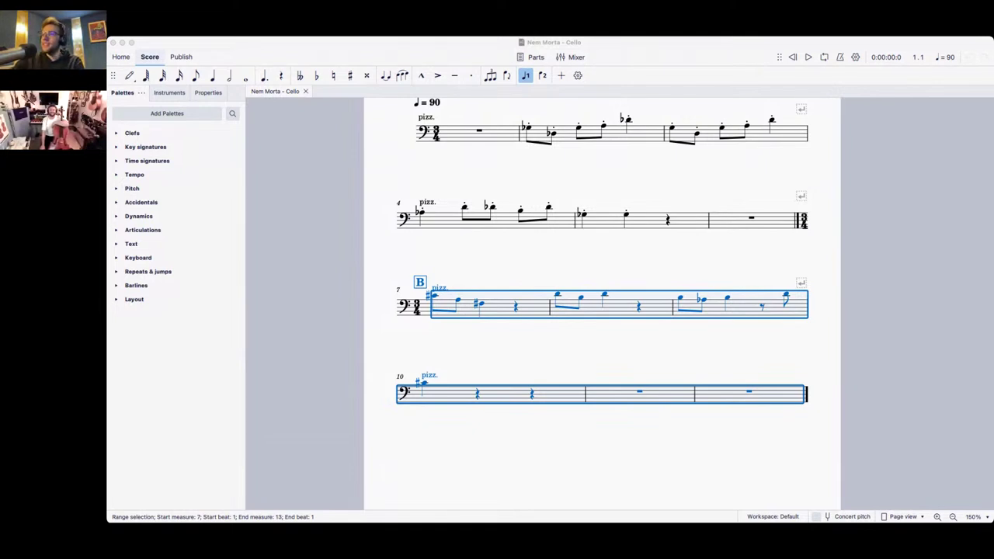
{"action": "key", "text": "super+Tab"}
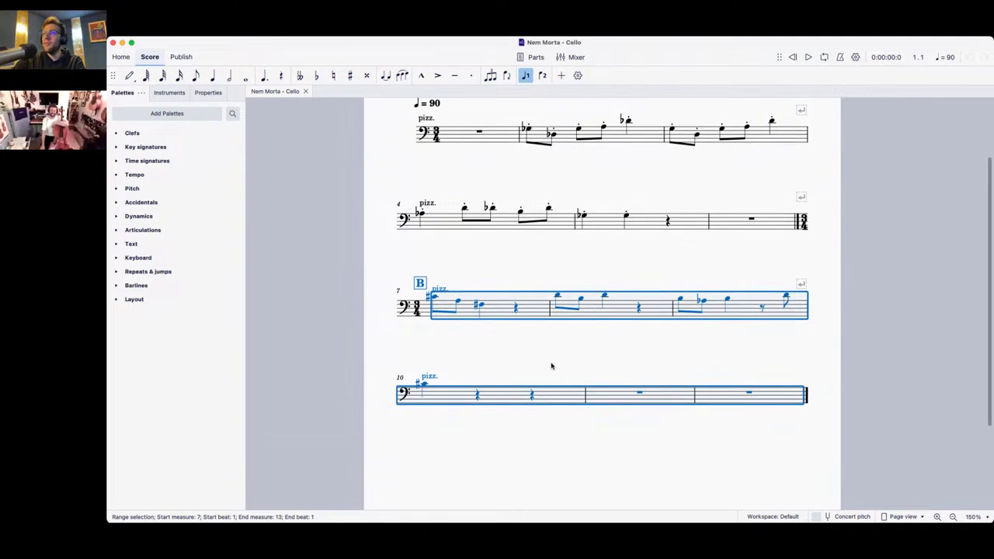
{"action": "scroll", "coordinate": [552, 366], "scroll_direction": "up", "scroll_amount": 2}
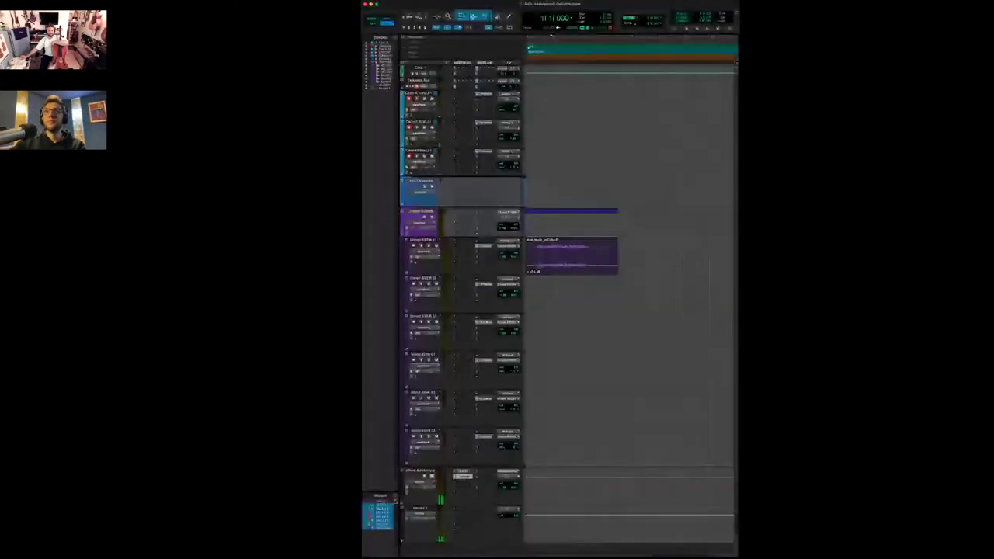
In the Pro Tools session, select the stereo stem clip's range and record a first take on the three Cello A tracks
{"action": "left_click", "coordinate": [571, 256]}
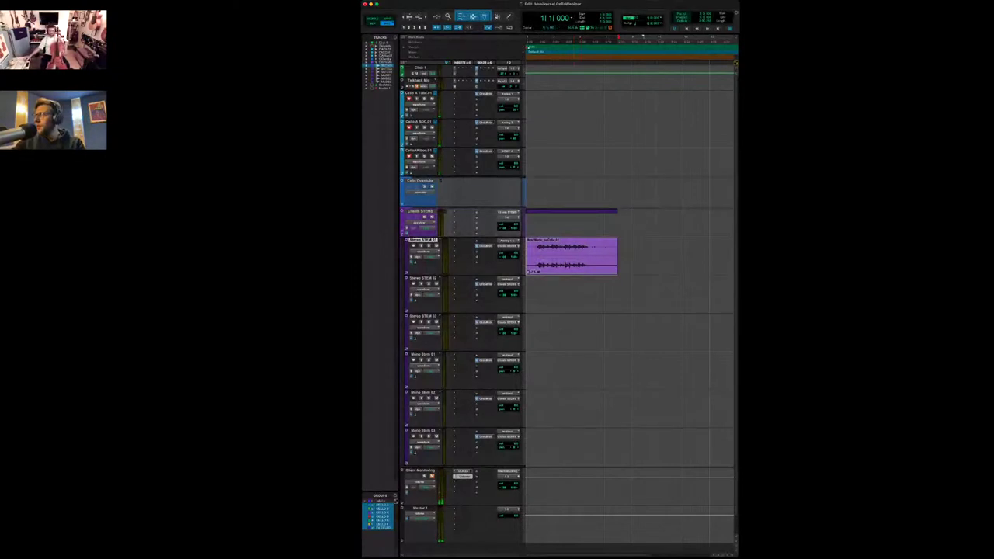
{"action": "key", "text": "super+space"}
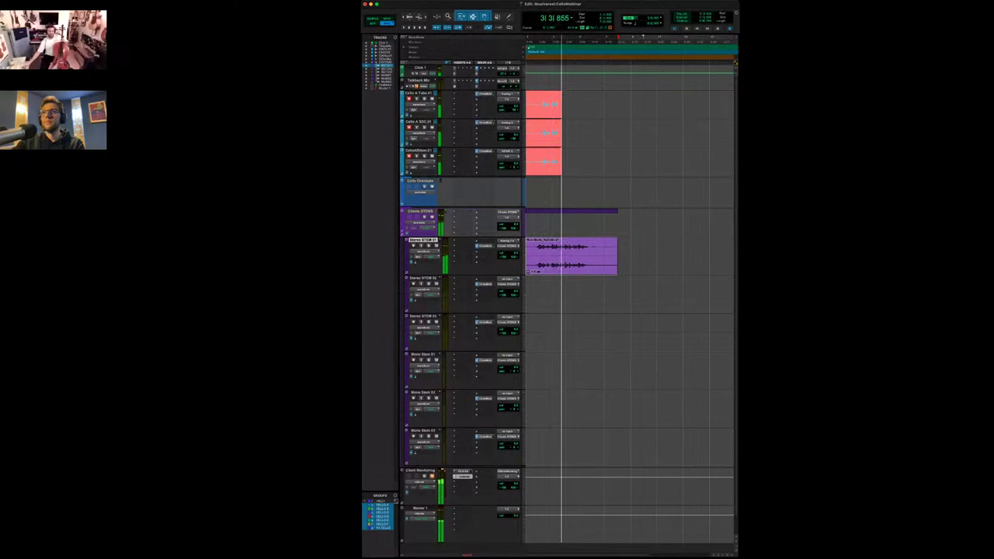
{"action": "key", "text": "super+z"}
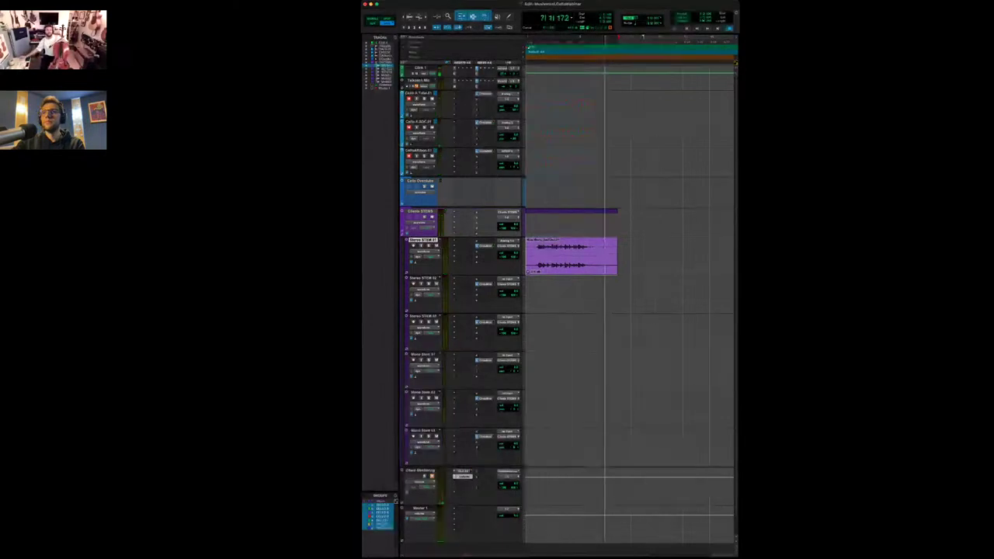
{"action": "key", "text": "super+shift+z"}
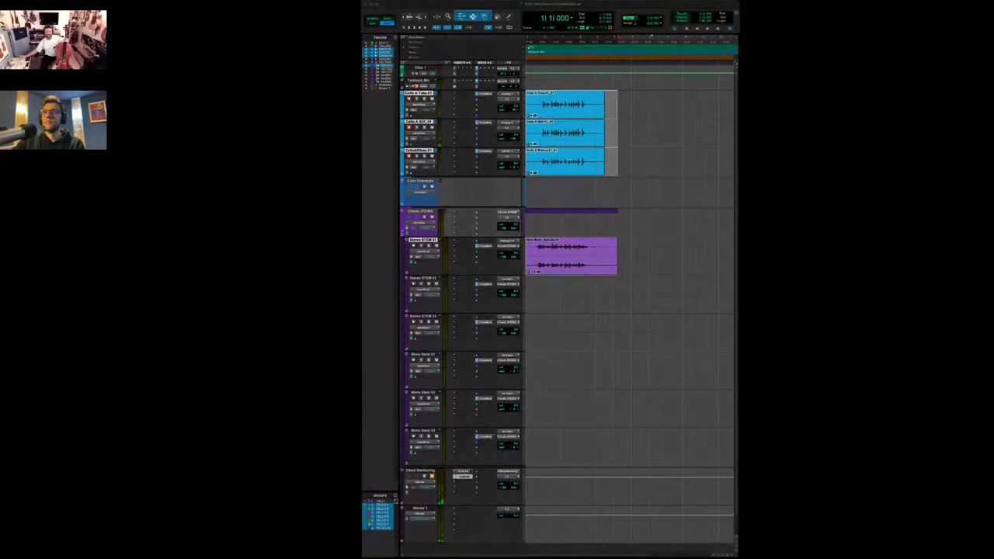
Record a second take from bar 1 on the three Cello A tracks, using a new playlist
{"action": "key", "text": "super+Tab"}
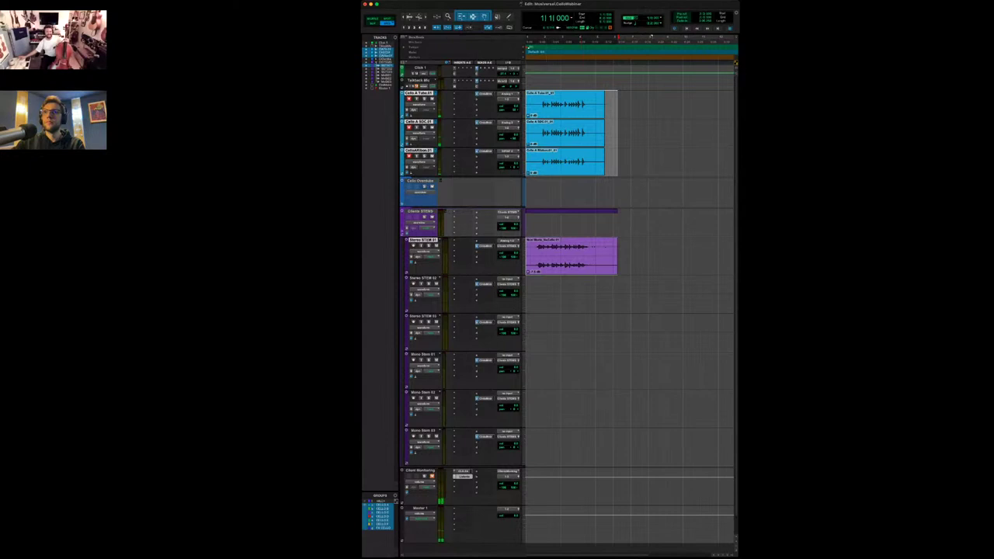
{"action": "key", "text": "Return"}
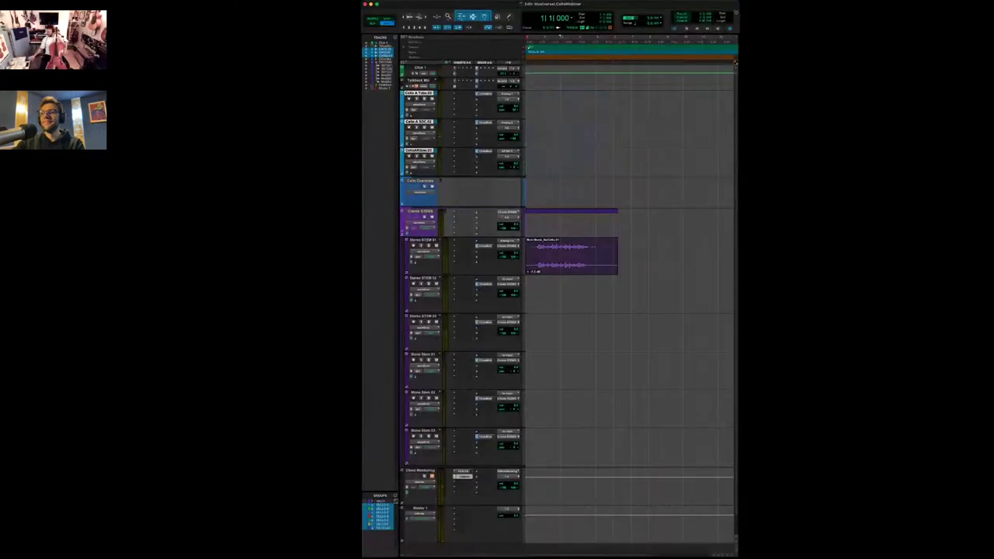
{"action": "key", "text": "super+space"}
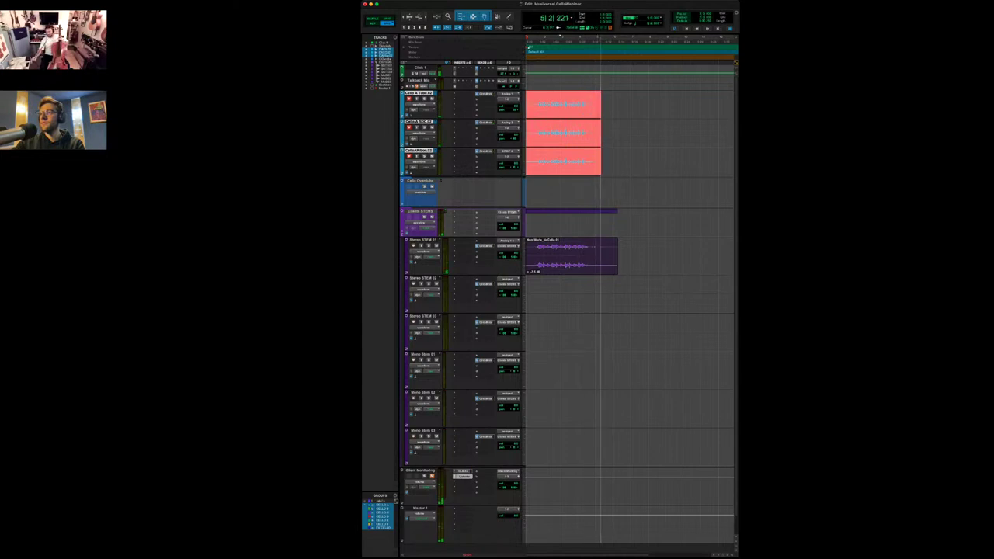
{"action": "key", "text": "space"}
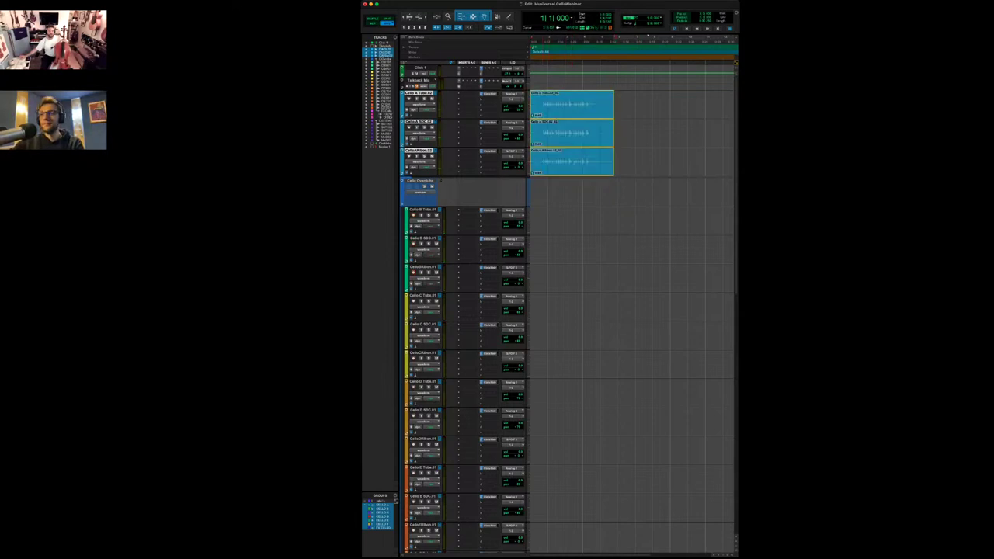
Move the three Cello A clips and the stereo stem clip so that they all start at bar 1
{"action": "left_click_drag", "start_coordinate": [531, 132], "coordinate": [631, 163]}
{"action": "key", "text": "a"}
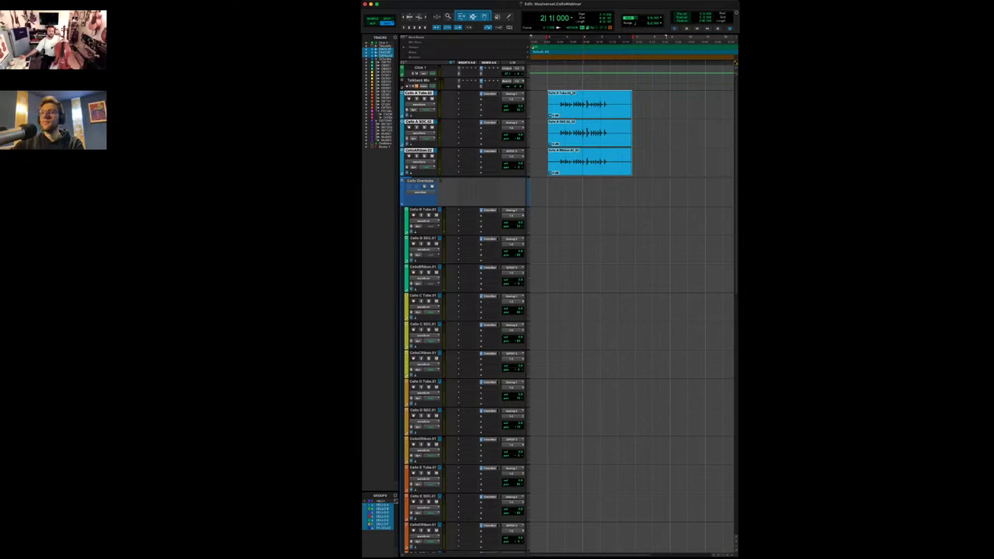
{"action": "left_click", "coordinate": [380, 125]}
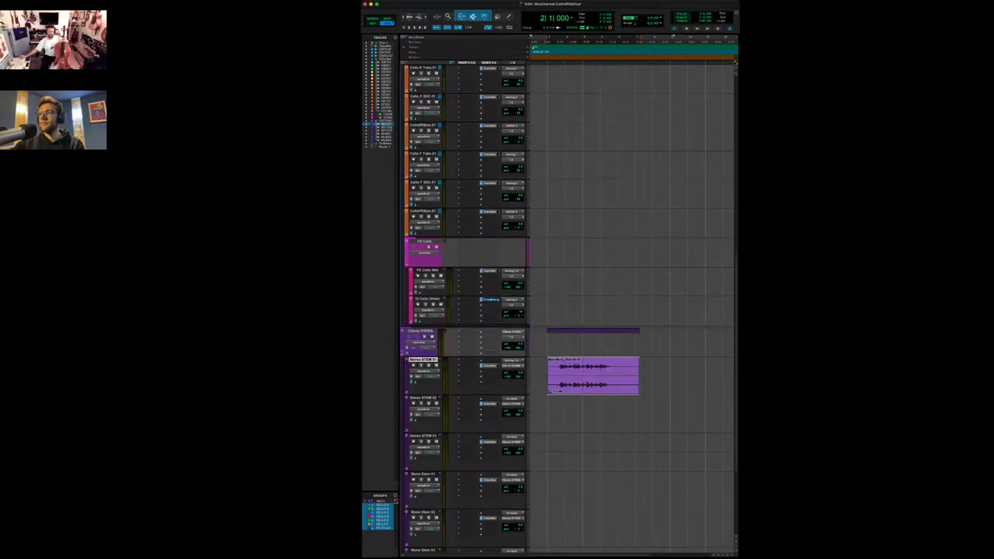
{"action": "left_click_drag", "start_coordinate": [598, 377], "coordinate": [581, 377]}
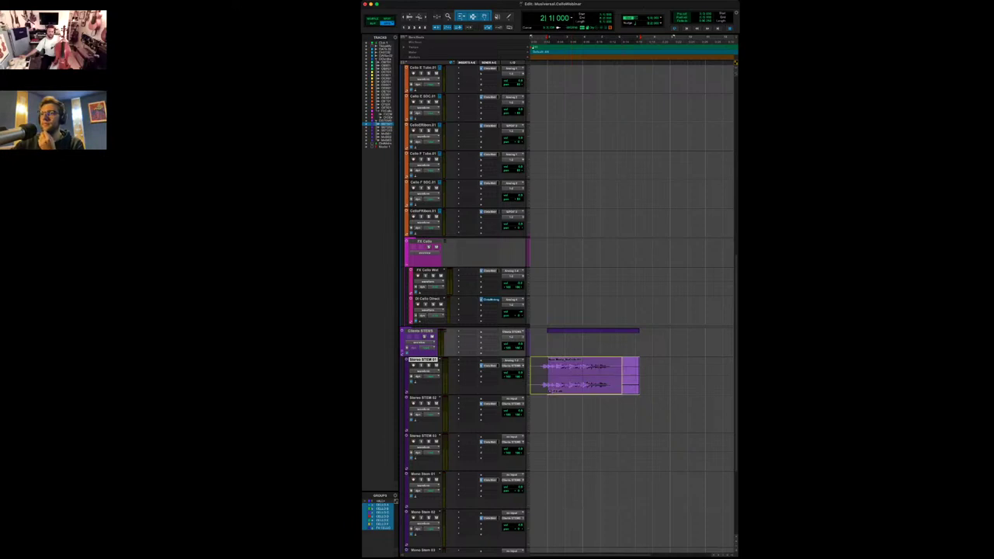
{"action": "left_click", "coordinate": [382, 51]}
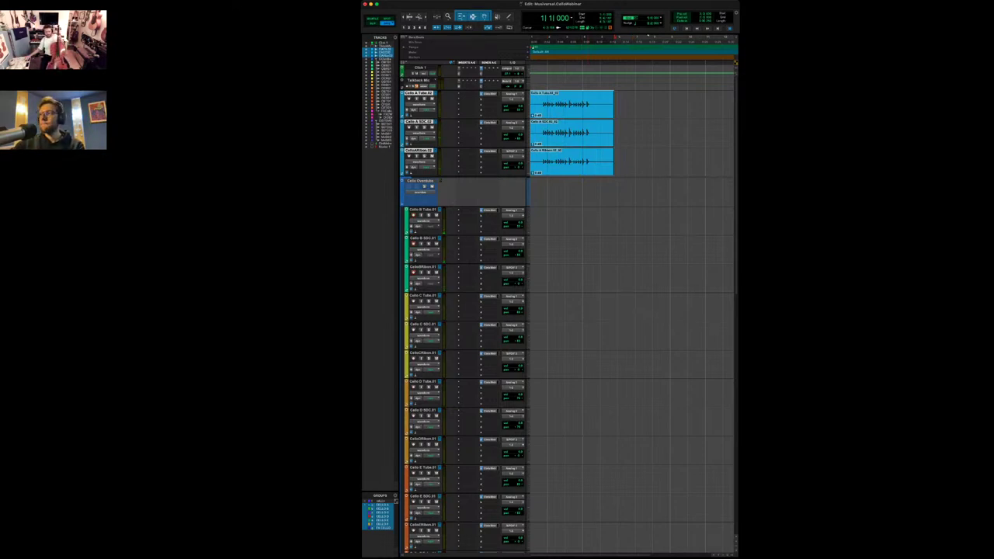
Record two takes from bar 1 on the three Cello B tracks, with the second take on a new playlist
{"action": "key", "text": "super+space"}
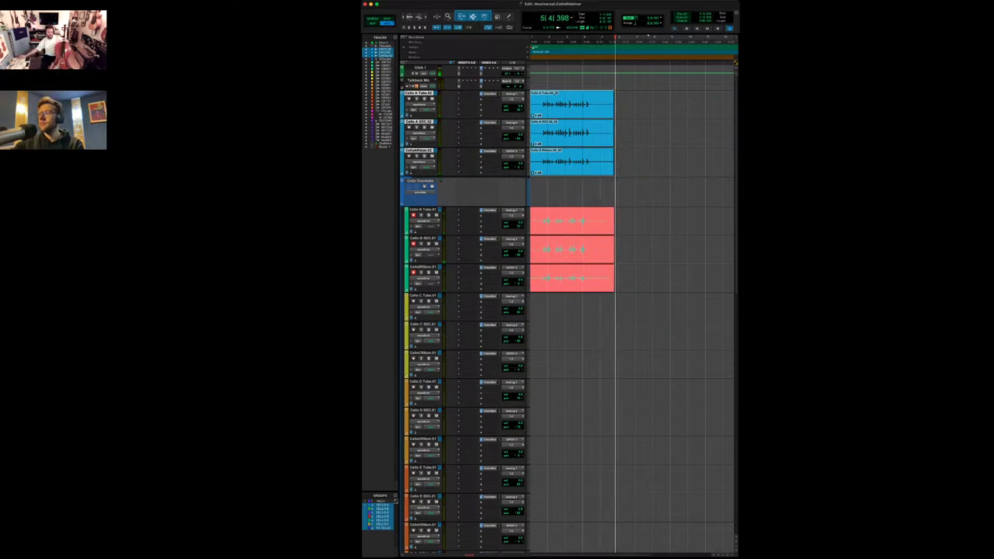
{"action": "key", "text": "space"}
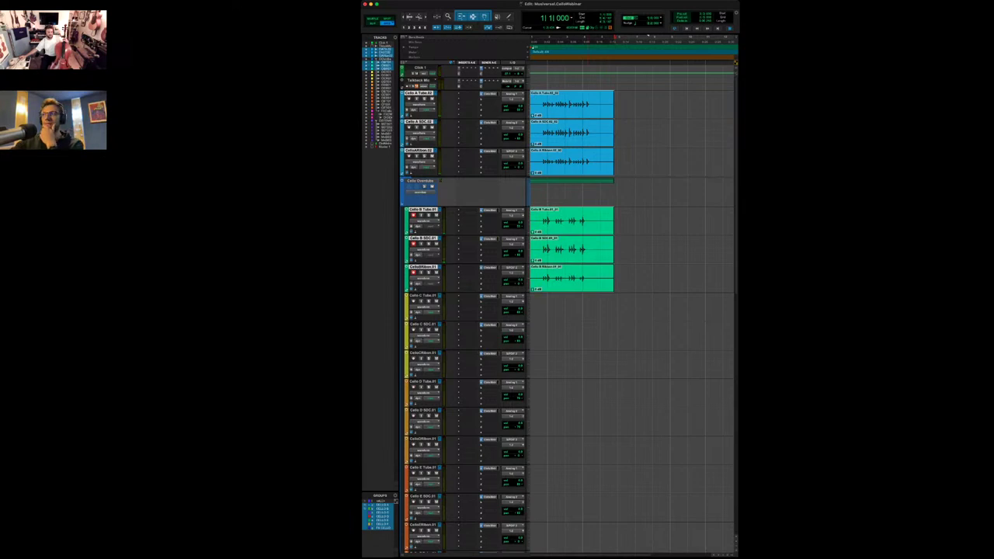
{"action": "key", "text": "super+z"}
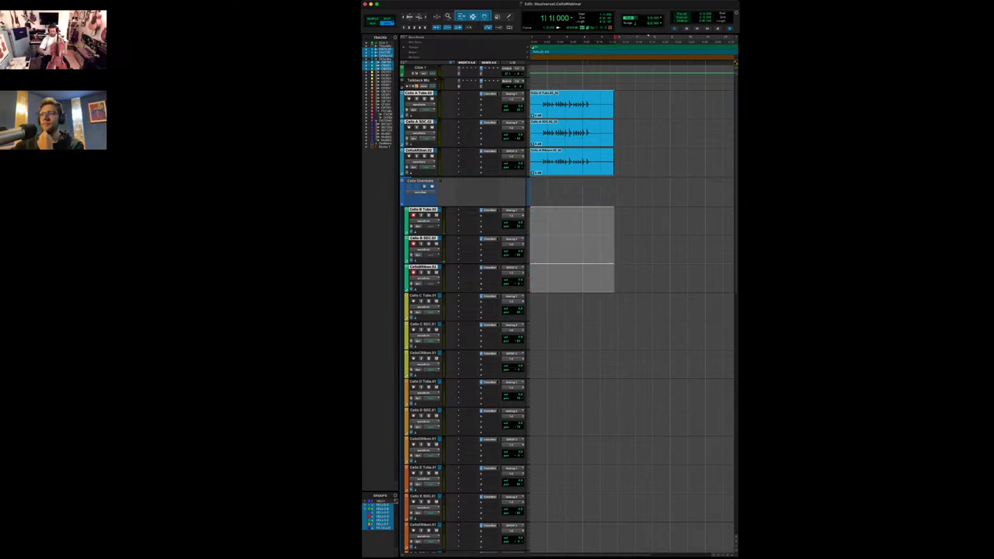
{"action": "key", "text": "space"}
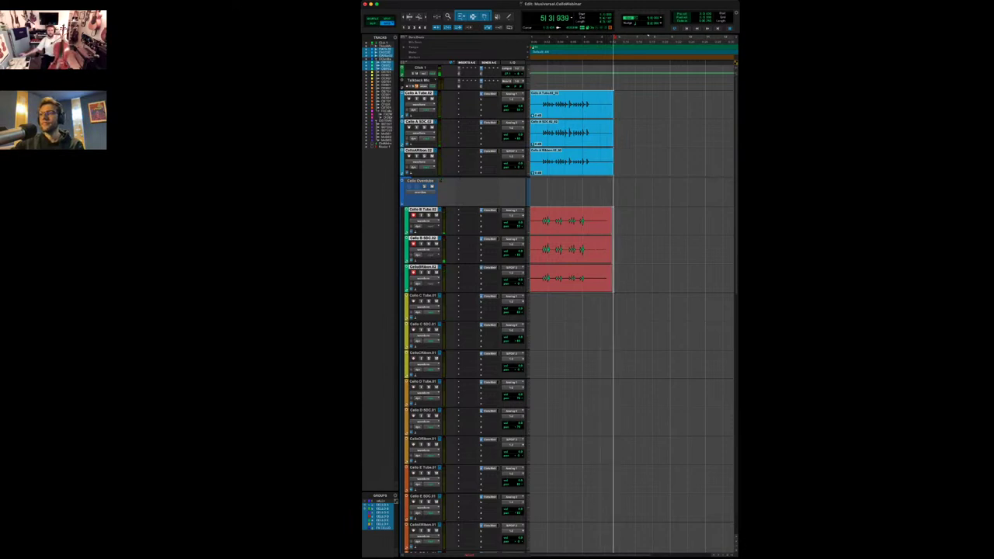
{"action": "key", "text": "space"}
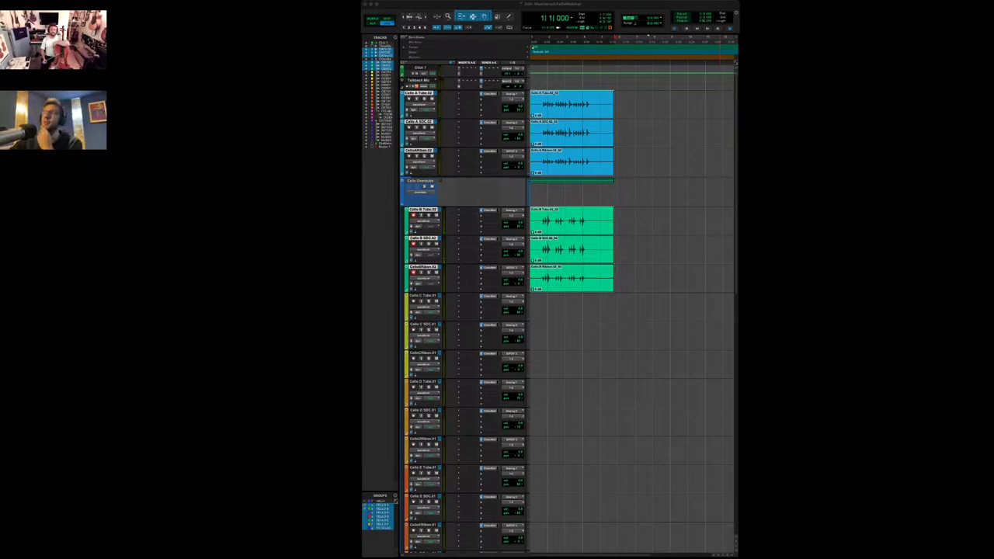
Record-arm the three Cello C tracks instead of Cello B and record a first take from bar 1
{"action": "key", "text": "shift+r"}
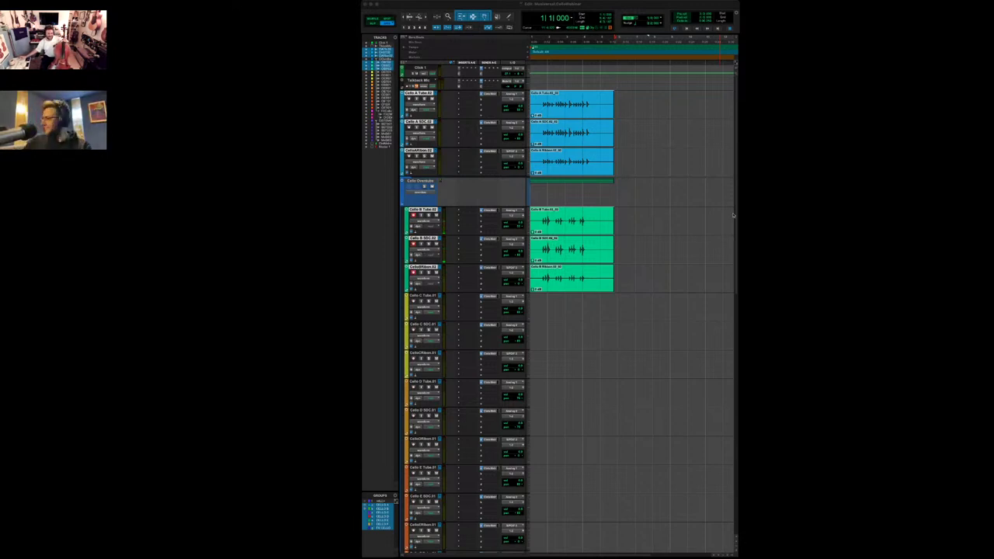
{"action": "left_click", "coordinate": [735, 300]}
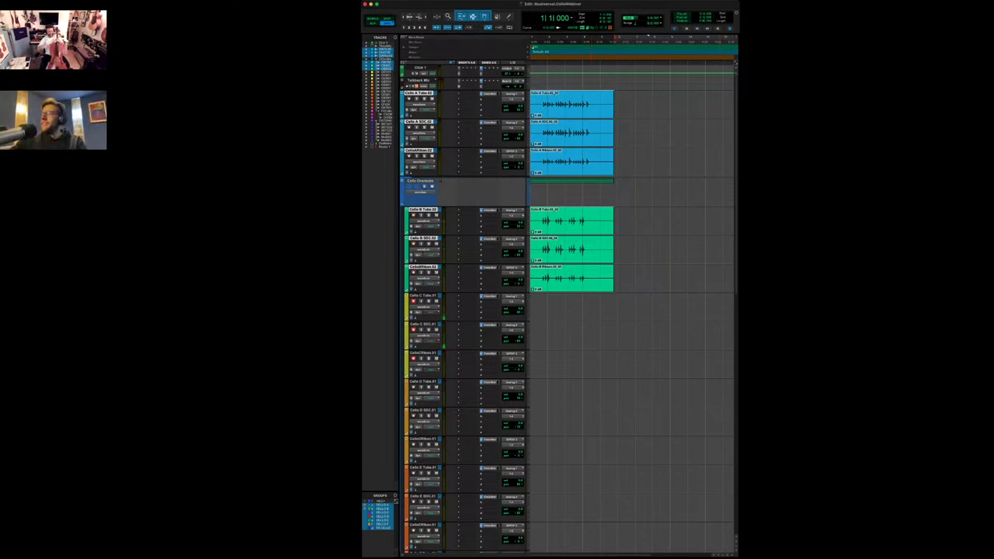
{"action": "key", "text": "super+space"}
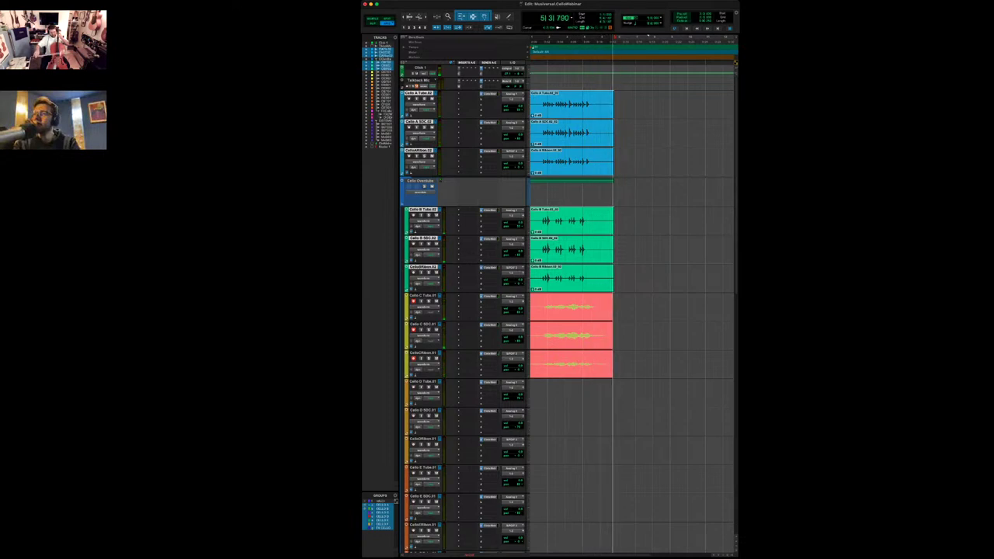
{"action": "key", "text": "super+period"}
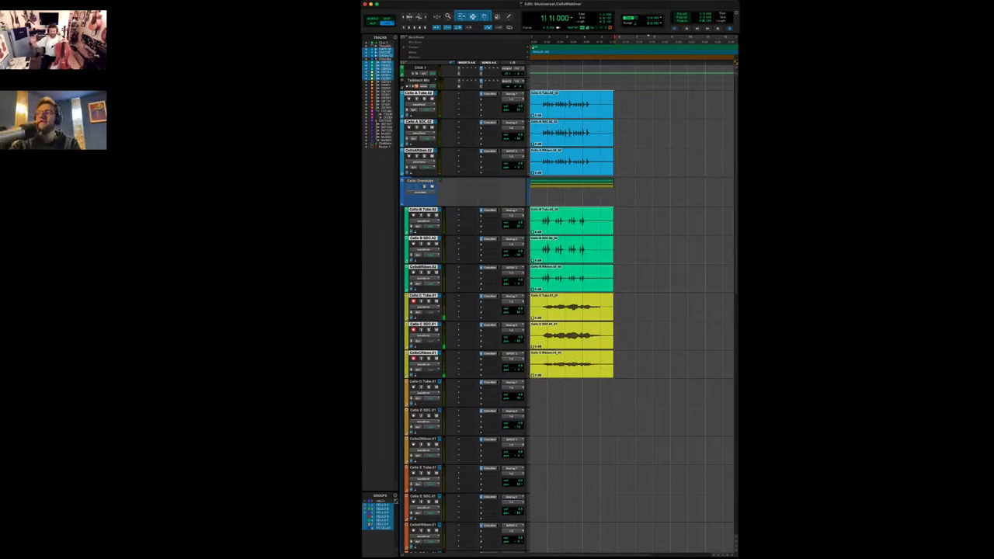
Record a second take from bar 1 on the three Cello C tracks, using a new empty playlist
{"action": "key", "text": "shift+r"}
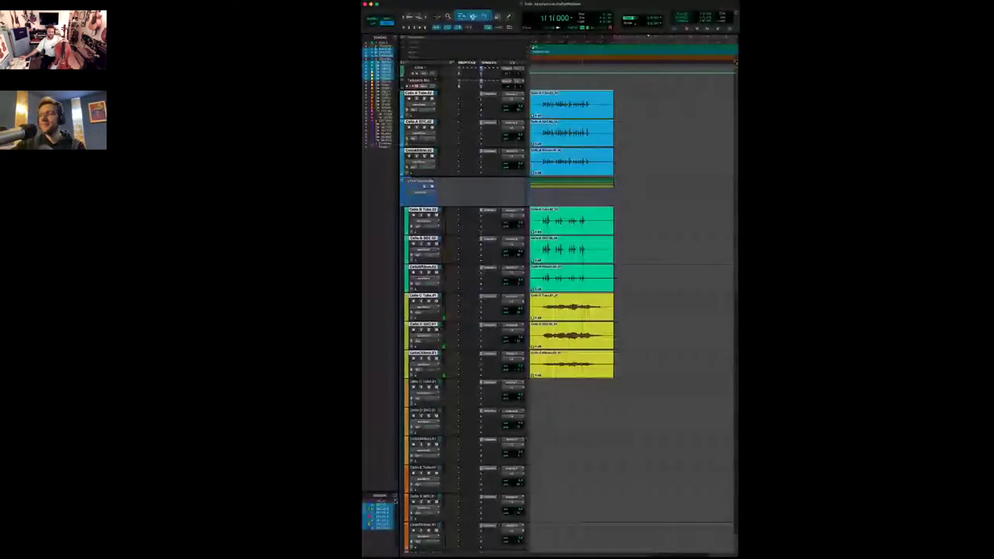
{"action": "key", "text": "Delete"}
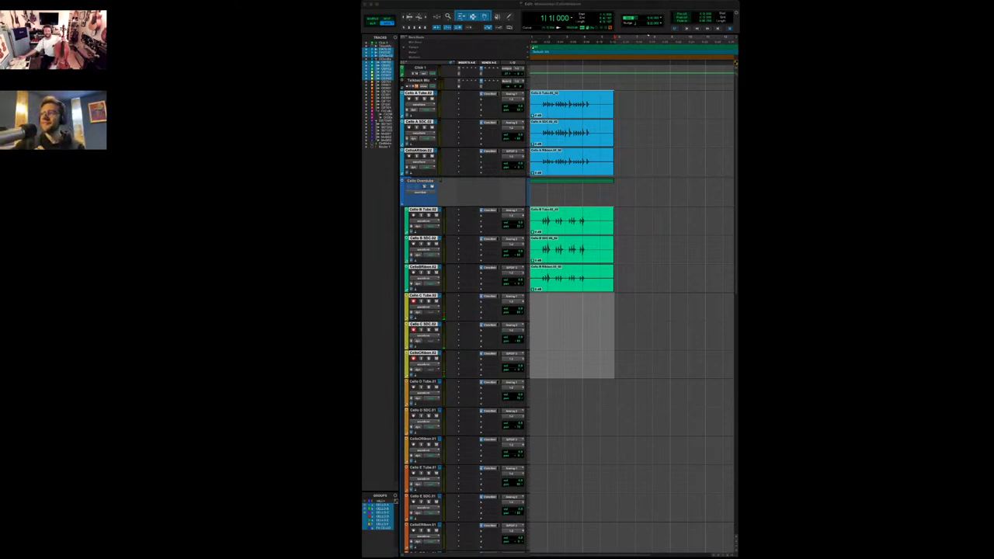
{"action": "key", "text": "super+Tab"}
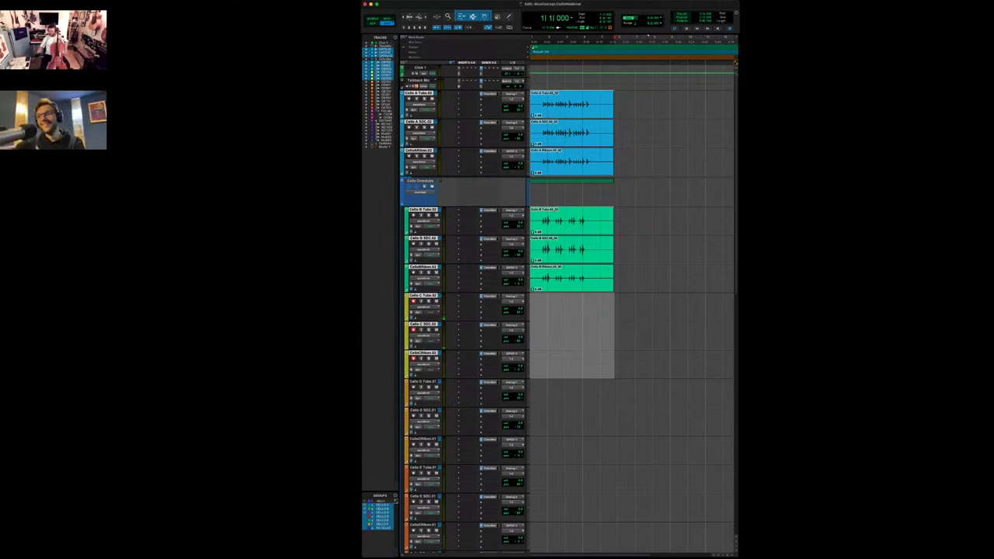
{"action": "key", "text": "super+space"}
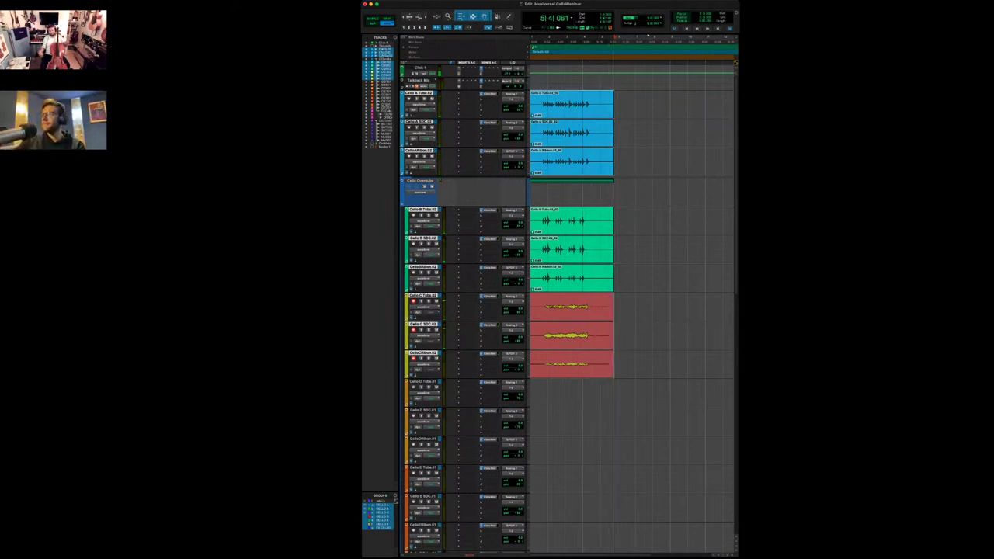
{"action": "key", "text": "space"}
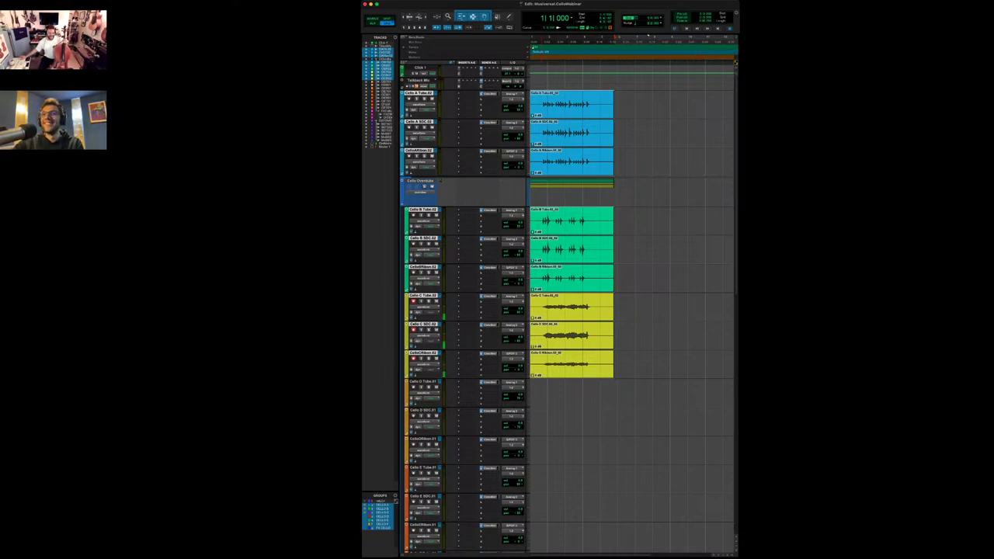
Play back the layered Cello A, B and C takes from bar 1 and stop after the last phrase
{"action": "left_click", "coordinate": [548, 334]}
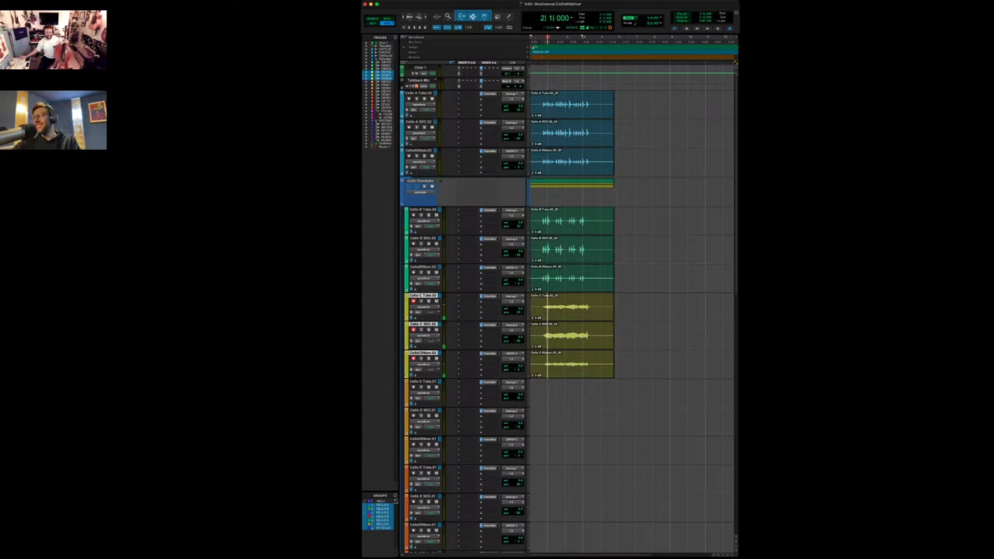
{"action": "key", "text": "Return"}
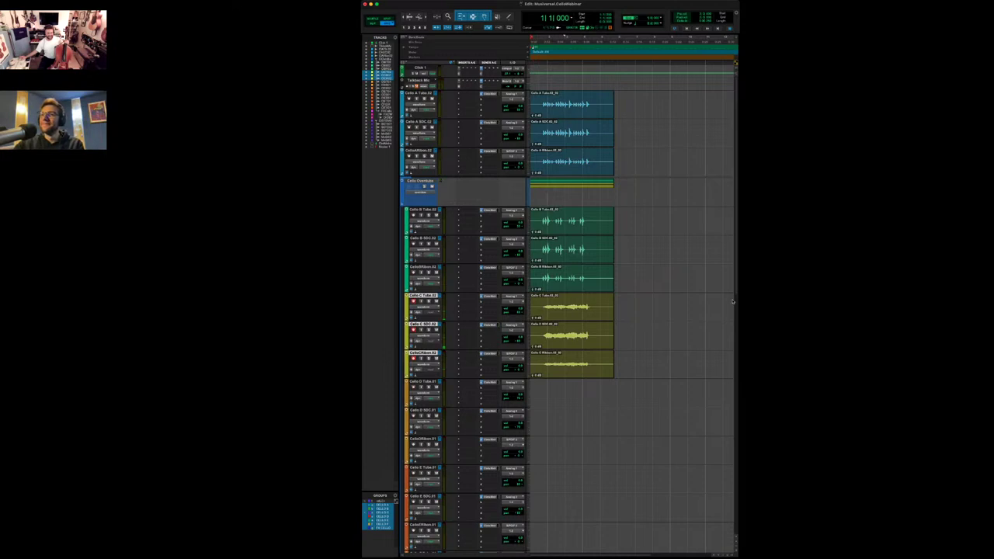
{"action": "key", "text": "space"}
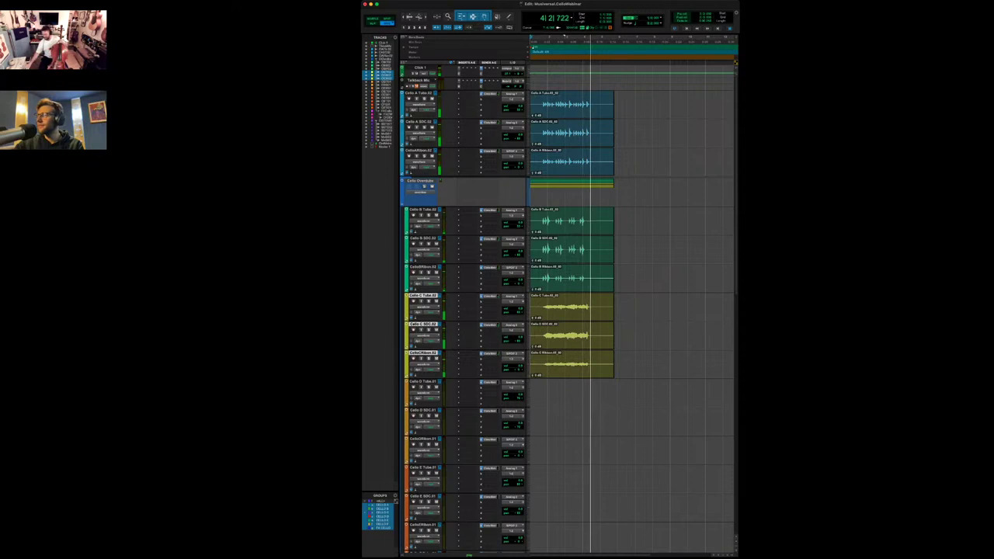
{"action": "key", "text": "space"}
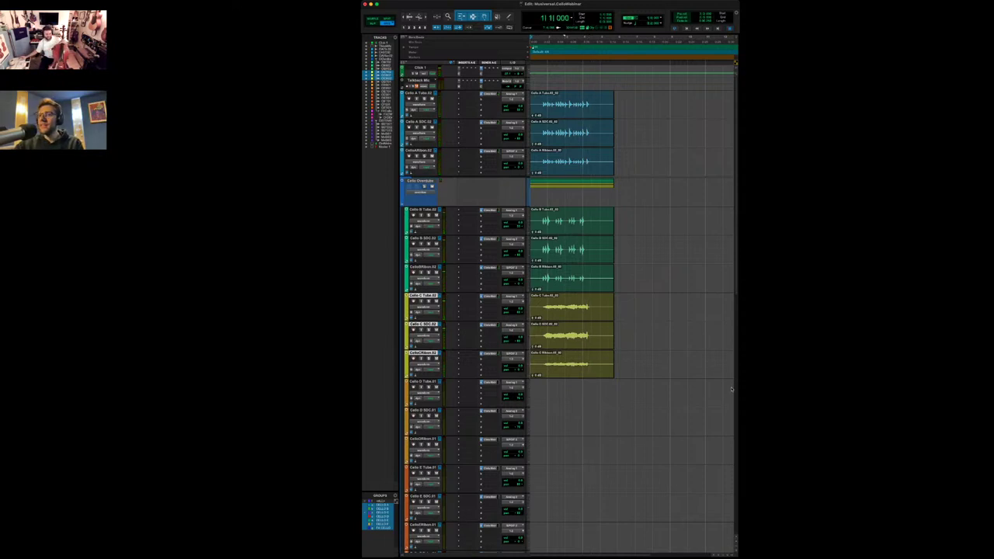
Select the Cello C clips, record-arm the three Cello D tracks and record a first take from bar 1
{"action": "left_click", "coordinate": [572, 333]}
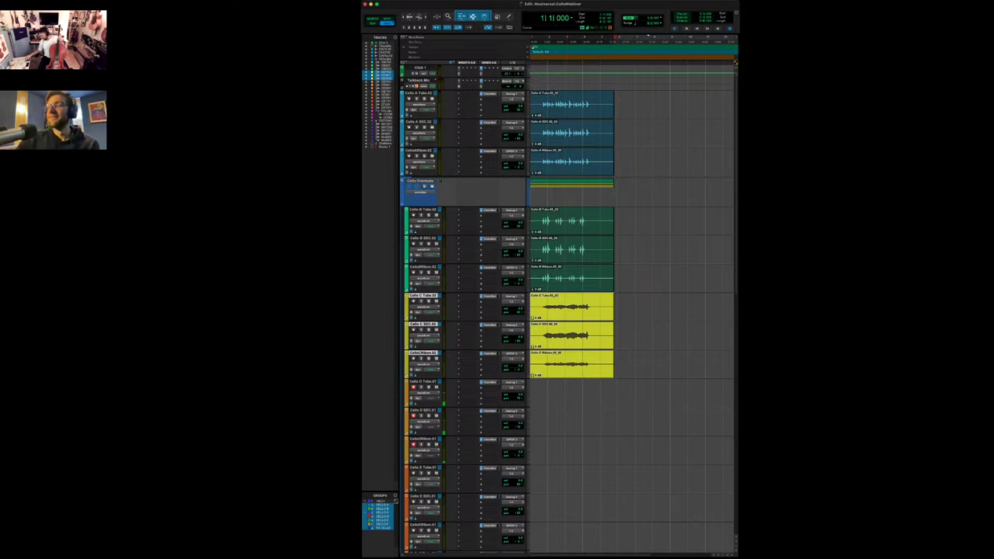
{"action": "key", "text": "space"}
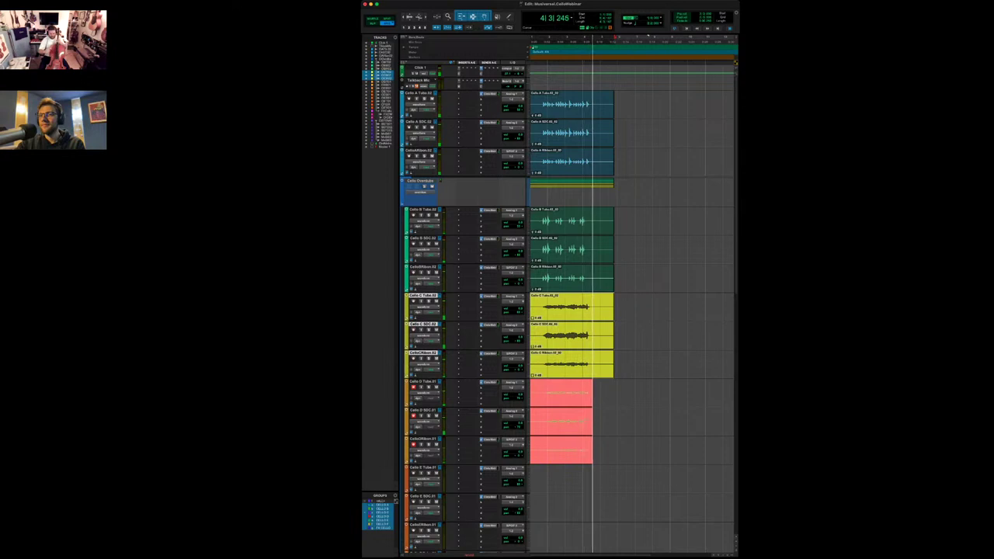
{"action": "key", "text": "space"}
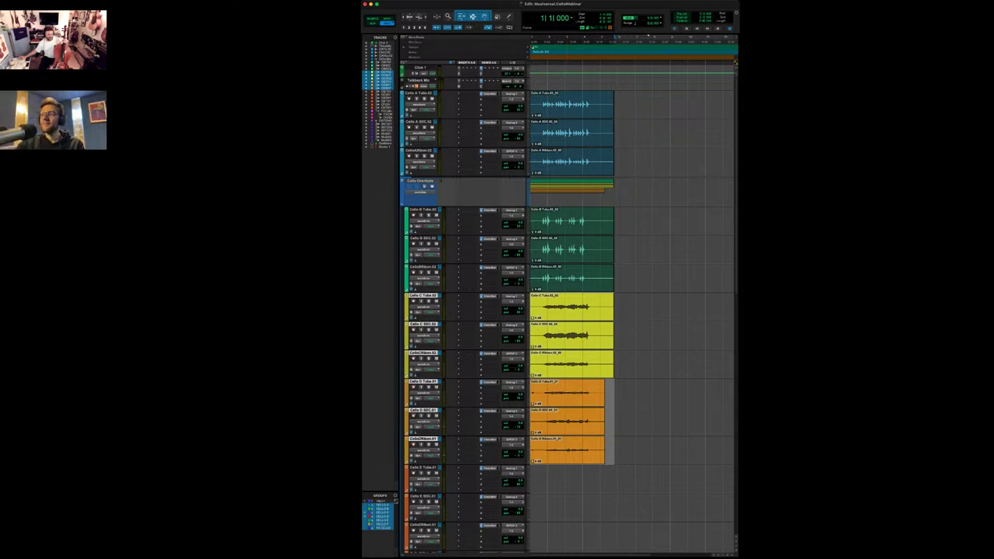
Create new empty playlists on the Cello C and D tracks and record a third Cello C take from bar 1
{"action": "key", "text": "Delete"}
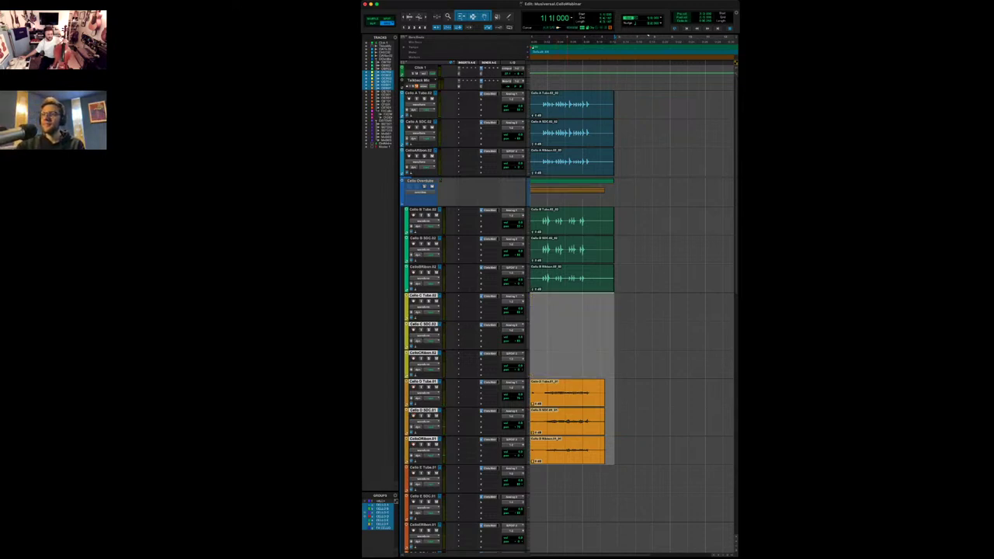
{"action": "key", "text": "shift+r"}
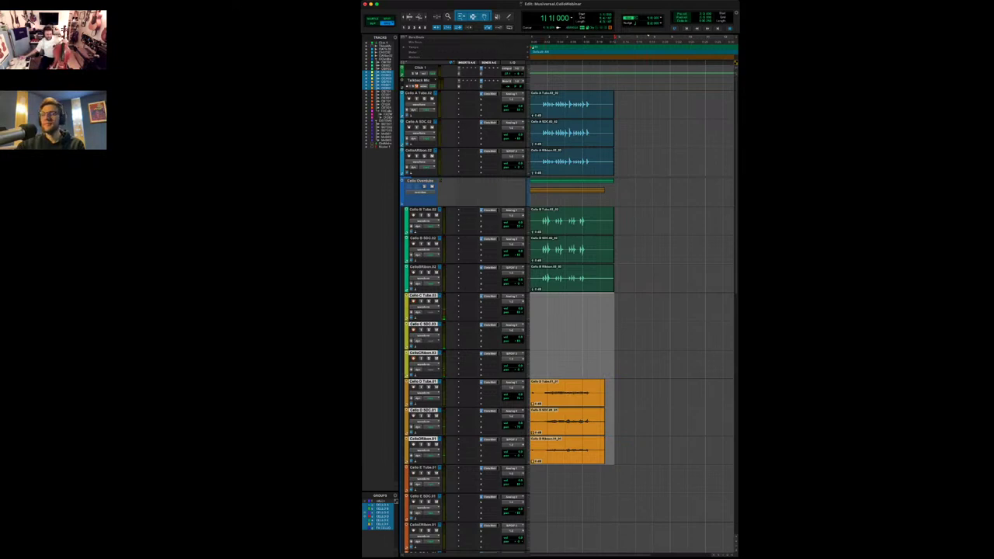
{"action": "key", "text": "ctrl+backslash"}
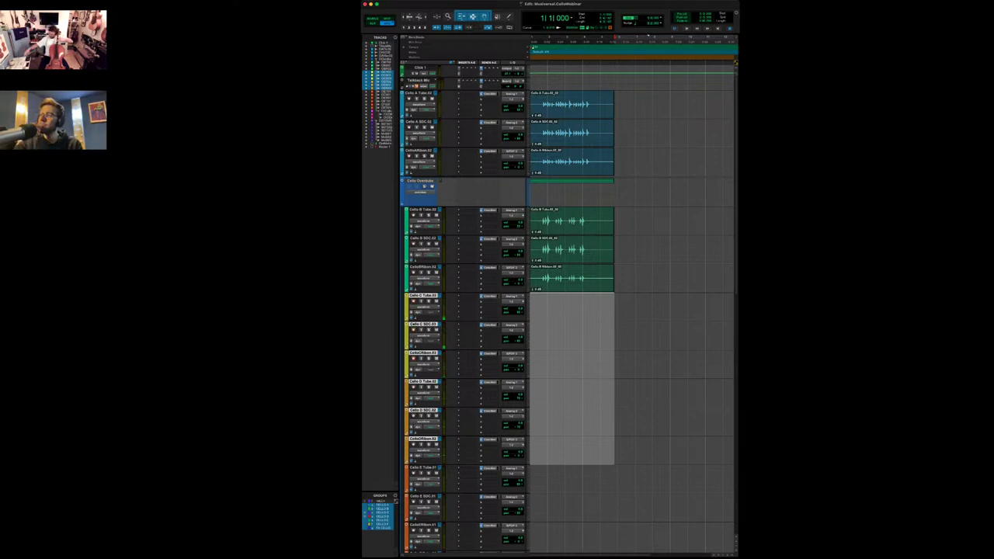
{"action": "key", "text": "super+space"}
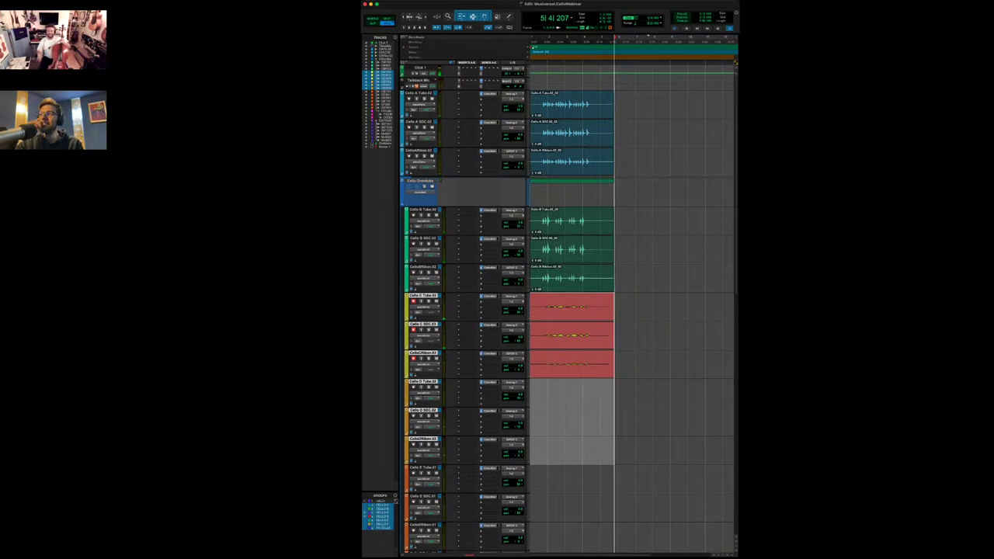
{"action": "key", "text": "space"}
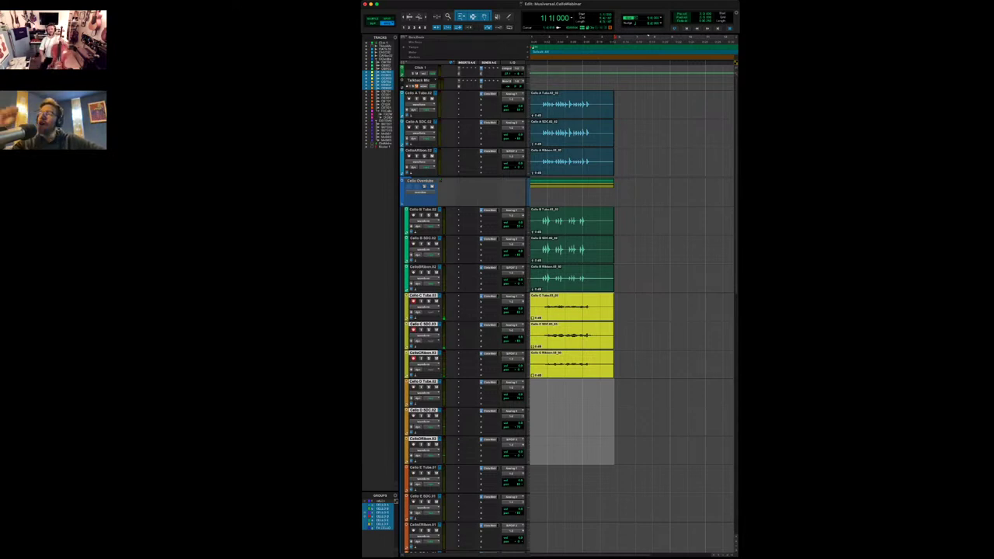
Record-arm the three Cello D tracks instead of Cello C and record a second take from bar 1
{"action": "key", "text": "shift+r"}
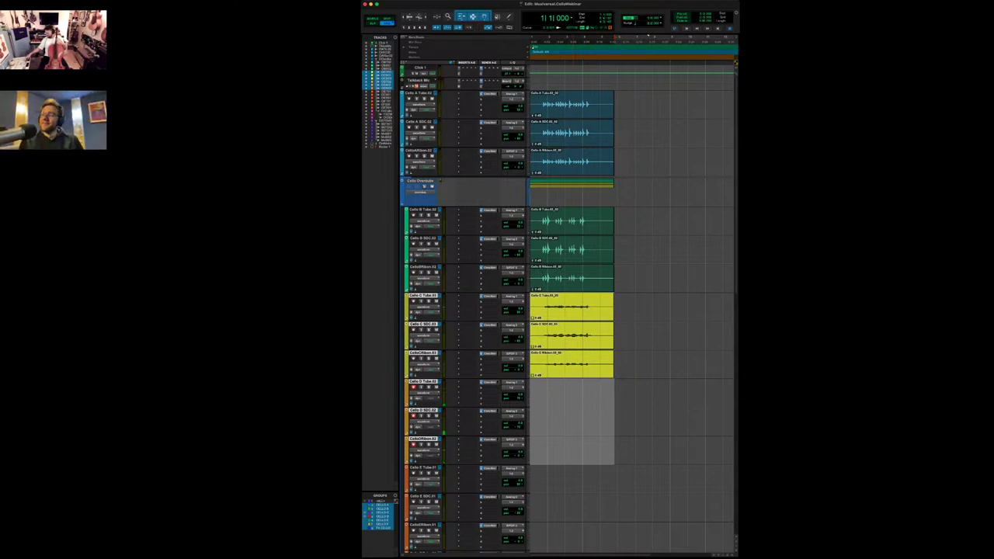
{"action": "key", "text": "super+space"}
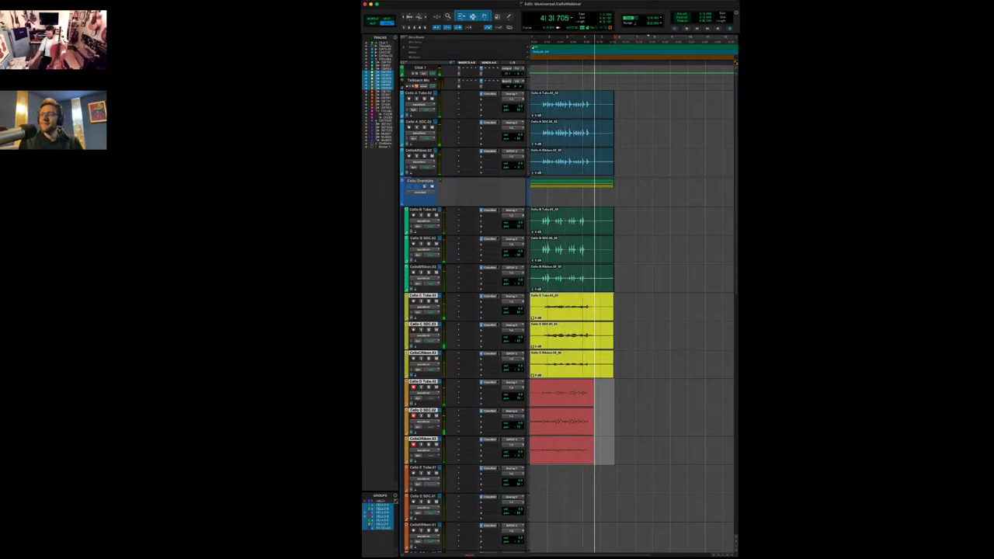
{"action": "key", "text": "super+period"}
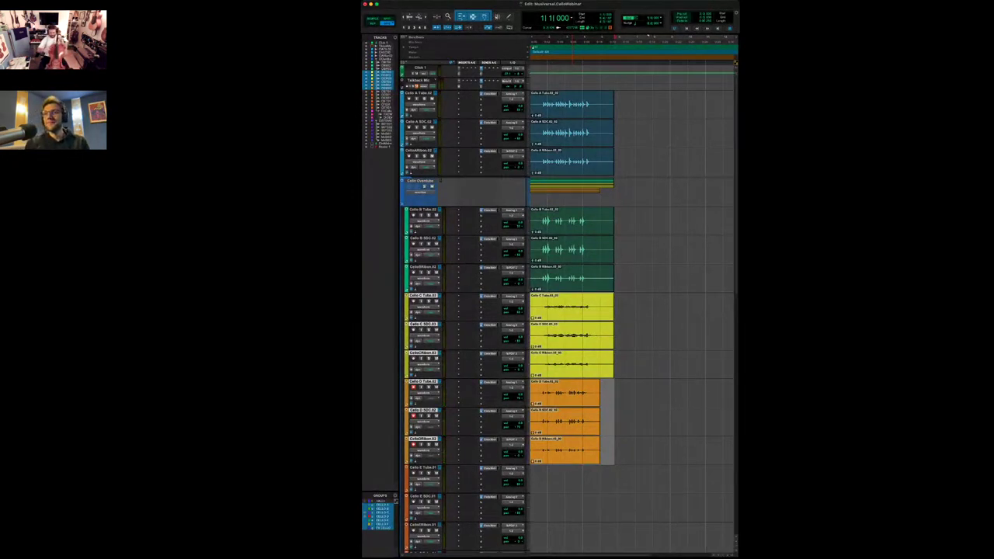
Record a third take from bar 1 on a new Cello D playlist, and place the edit cursor at bar 7
{"action": "key", "text": "Delete"}
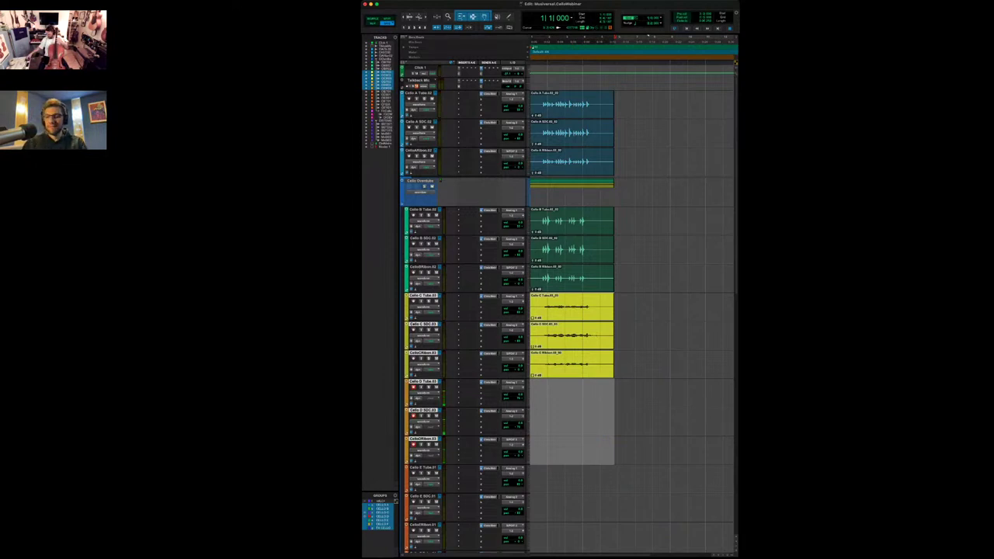
{"action": "key", "text": "super+space"}
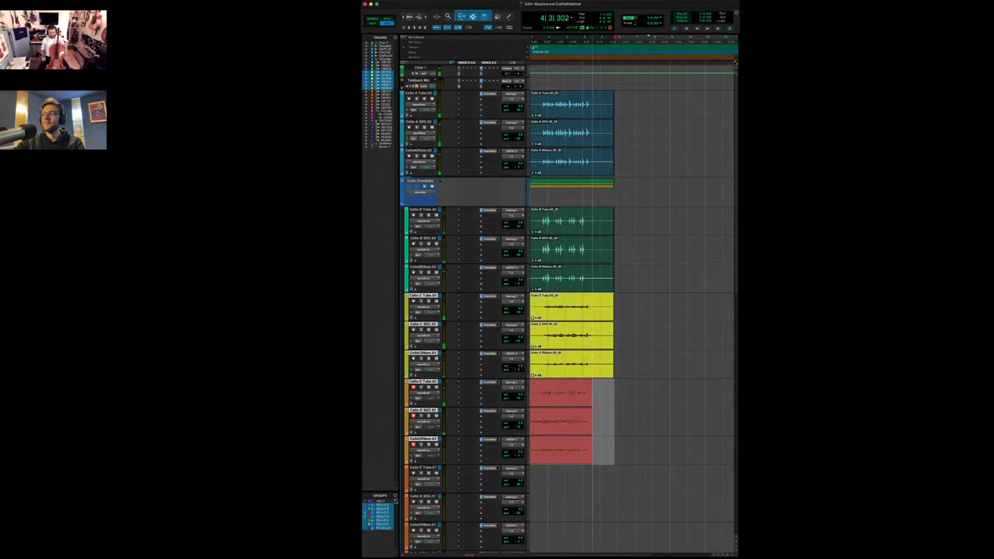
{"action": "key", "text": "space"}
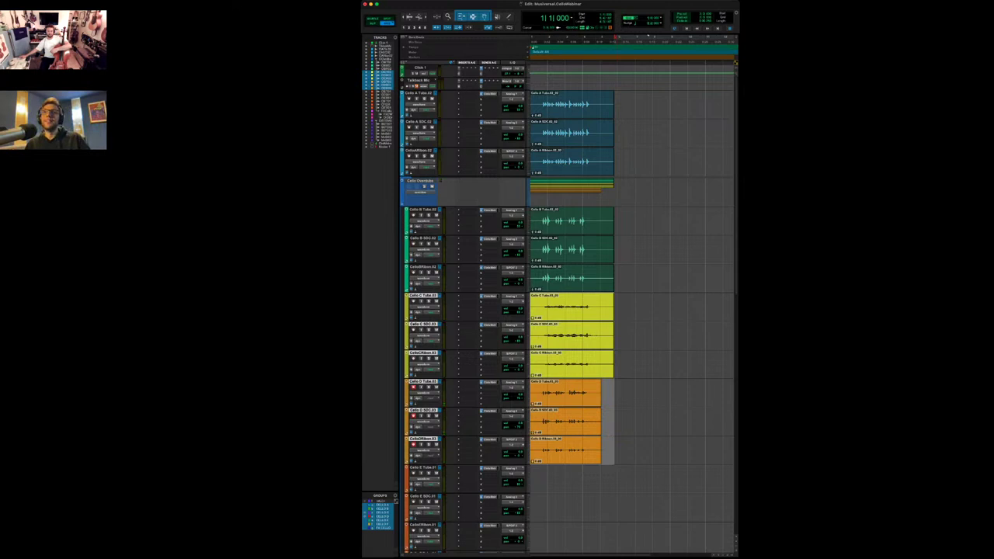
{"action": "left_click", "coordinate": [635, 333]}
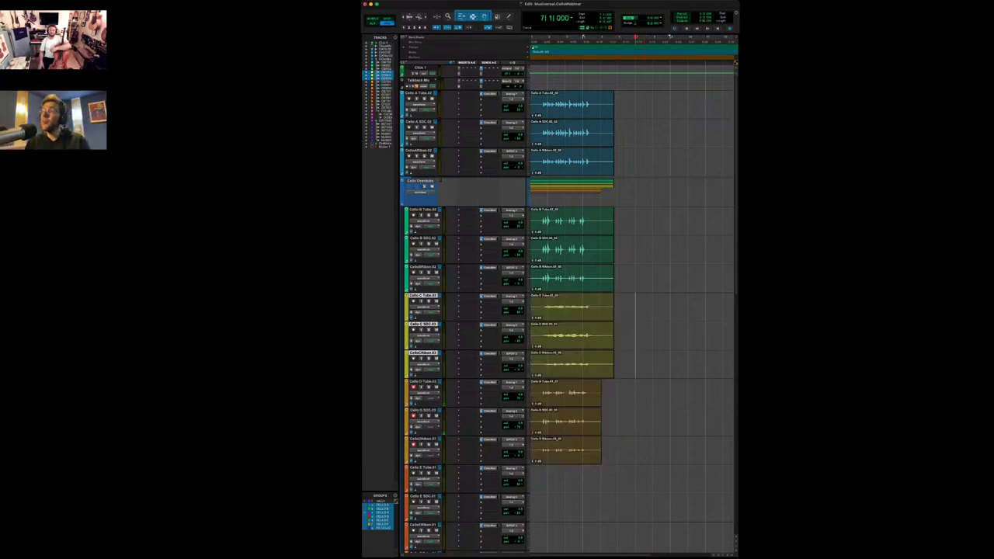